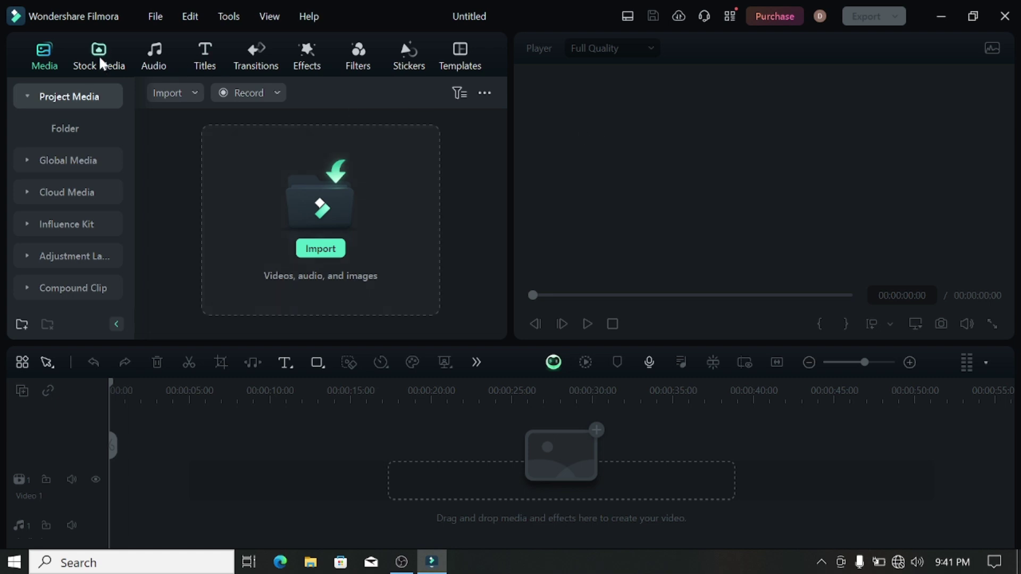
# Add a black solid colour clip from Stock Media and lengthen it to about seven seconds.
pyautogui.click(99, 57)
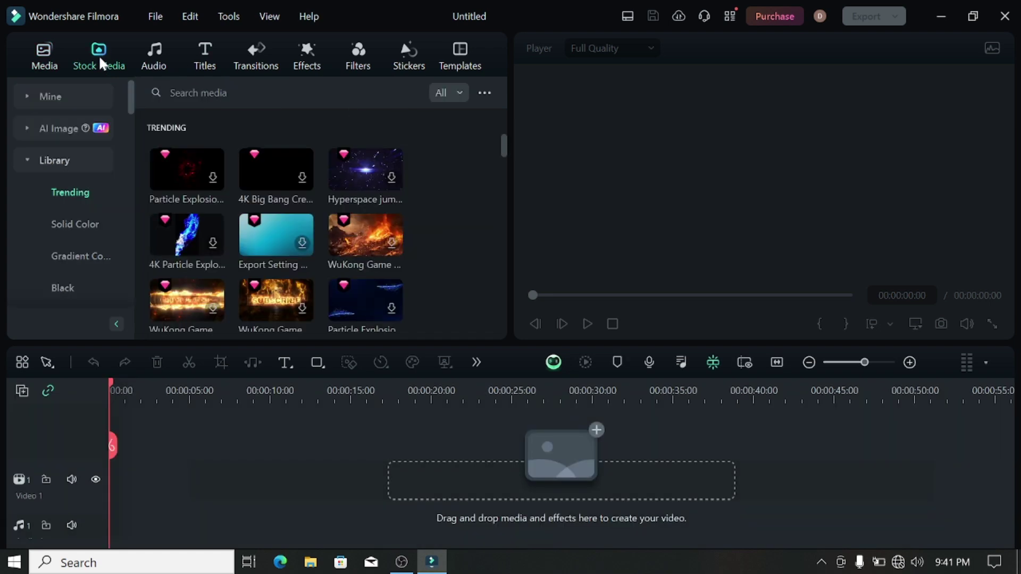
pyautogui.click(88, 231)
pyautogui.click(214, 189)
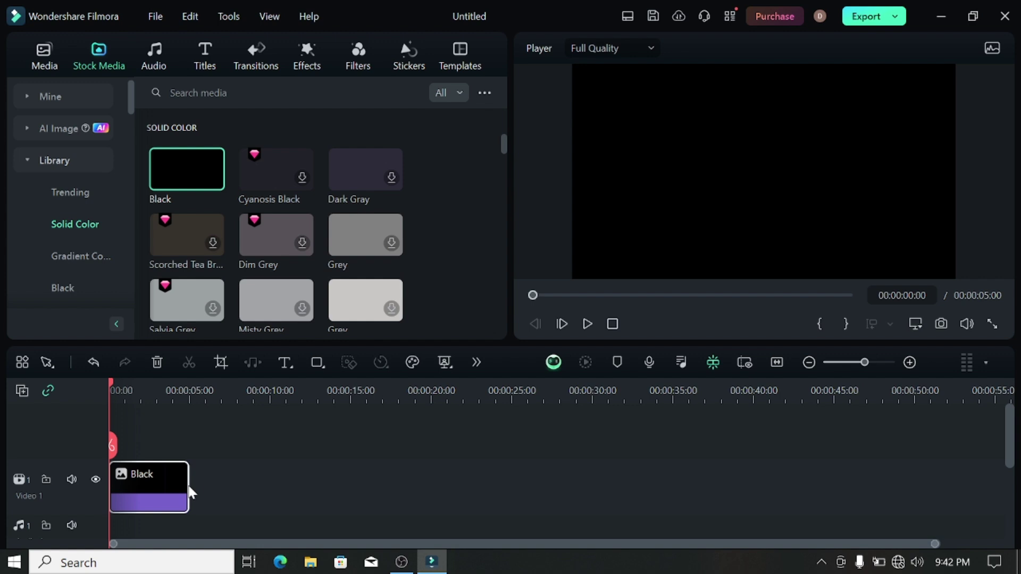
pyautogui.moveTo(187, 473); pyautogui.dragTo(227, 474)
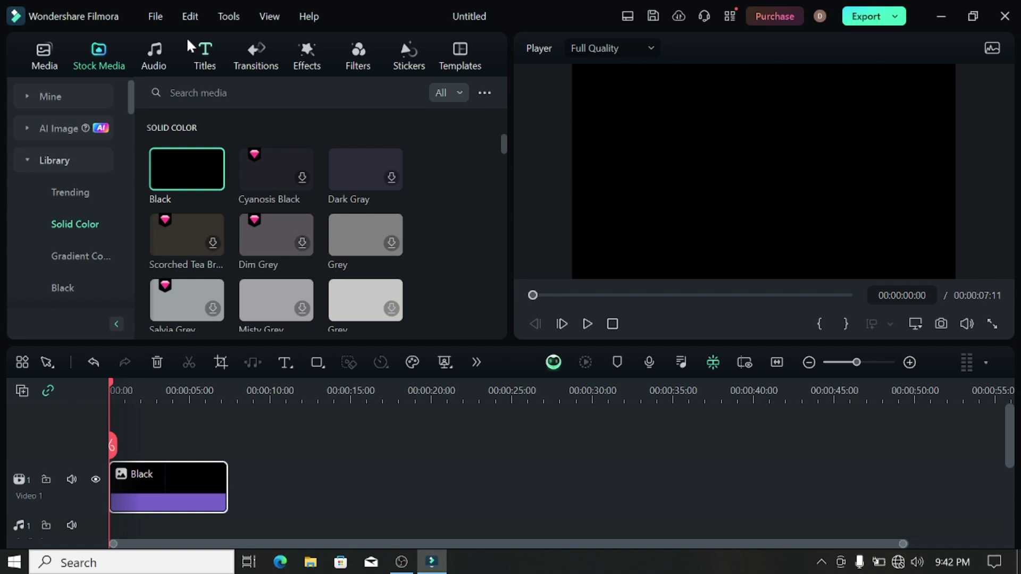
# Add the Default Title above the black clip and extend it to match.
pyautogui.click(204, 56)
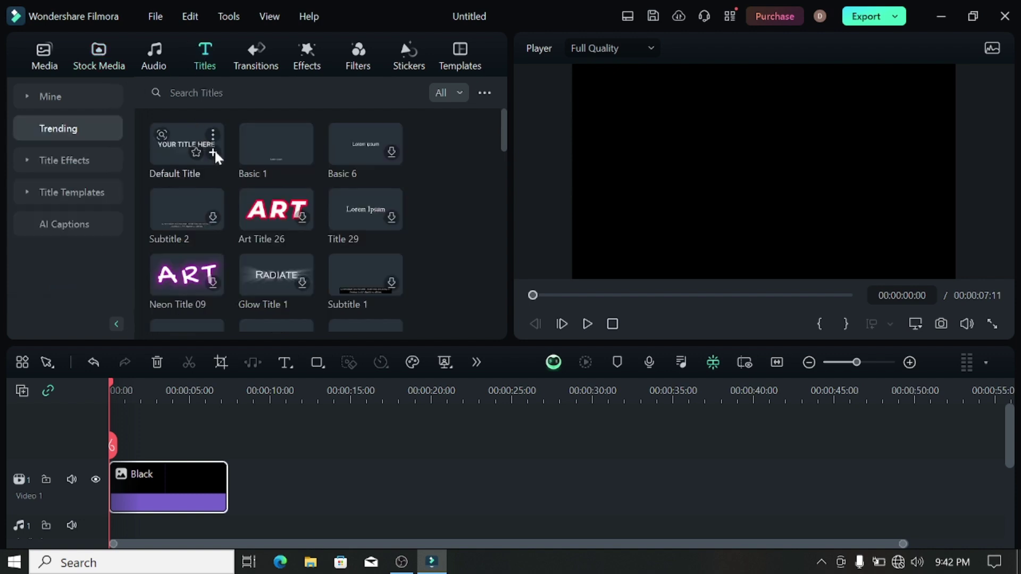
pyautogui.click(213, 154)
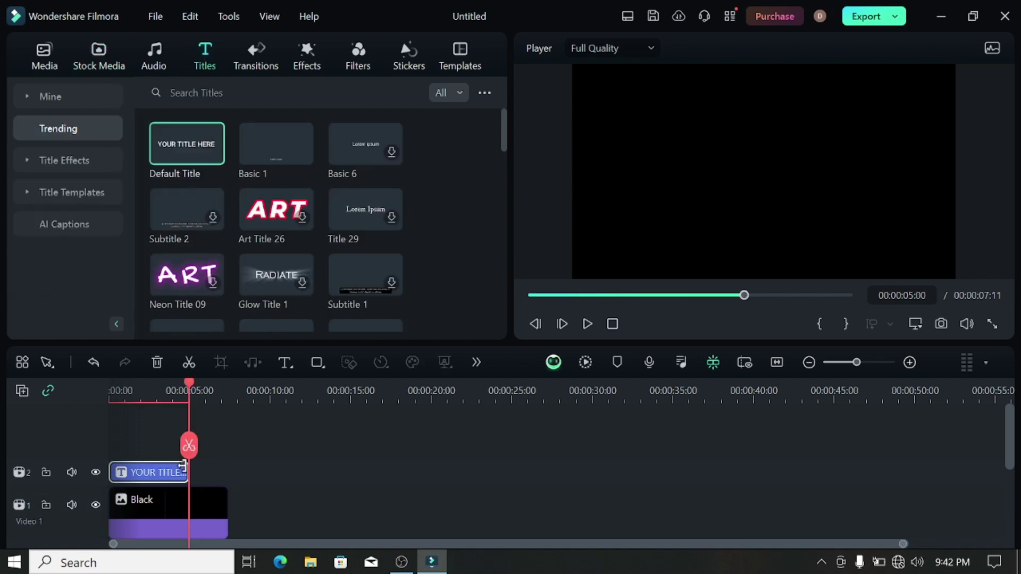
pyautogui.moveTo(185, 471); pyautogui.dragTo(214, 473)
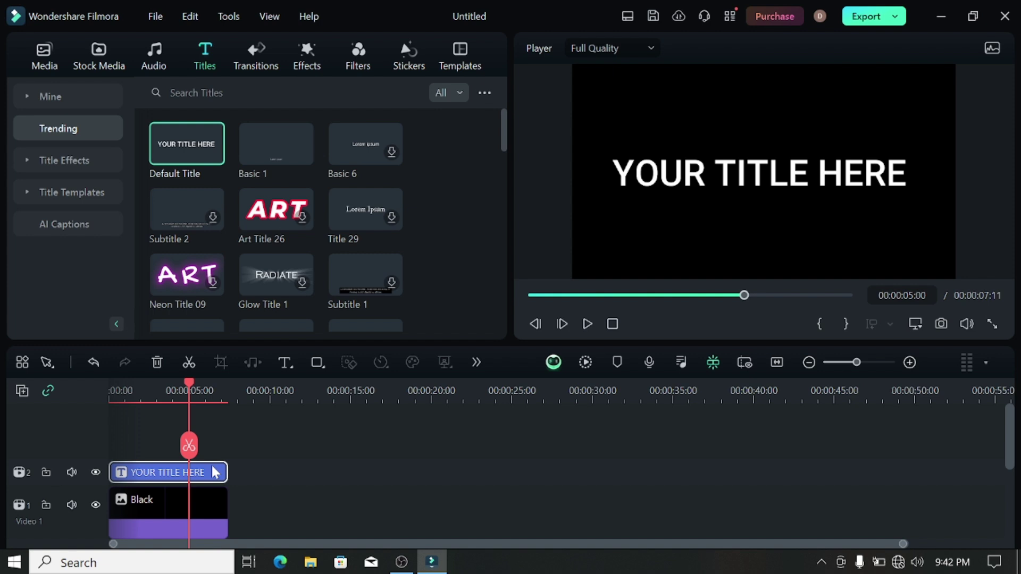
# Replace the default title text with TEXT.
pyautogui.doubleClick(154, 472)
pyautogui.hotkey('ctrl', 'a')
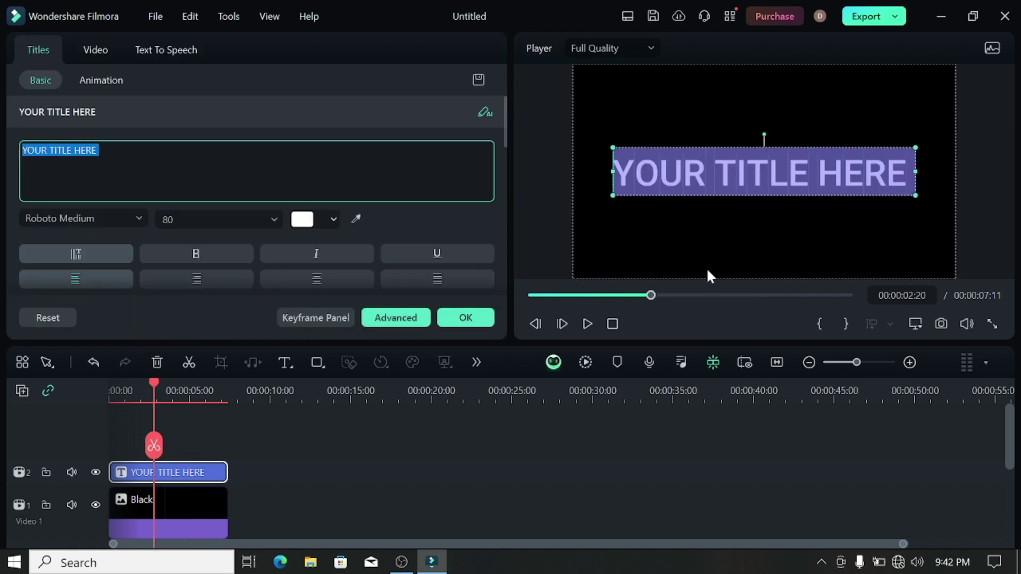
pyautogui.write('tEXT')
pyautogui.press('BackSpace')
pyautogui.press('BackSpace')
pyautogui.press('BackSpace')
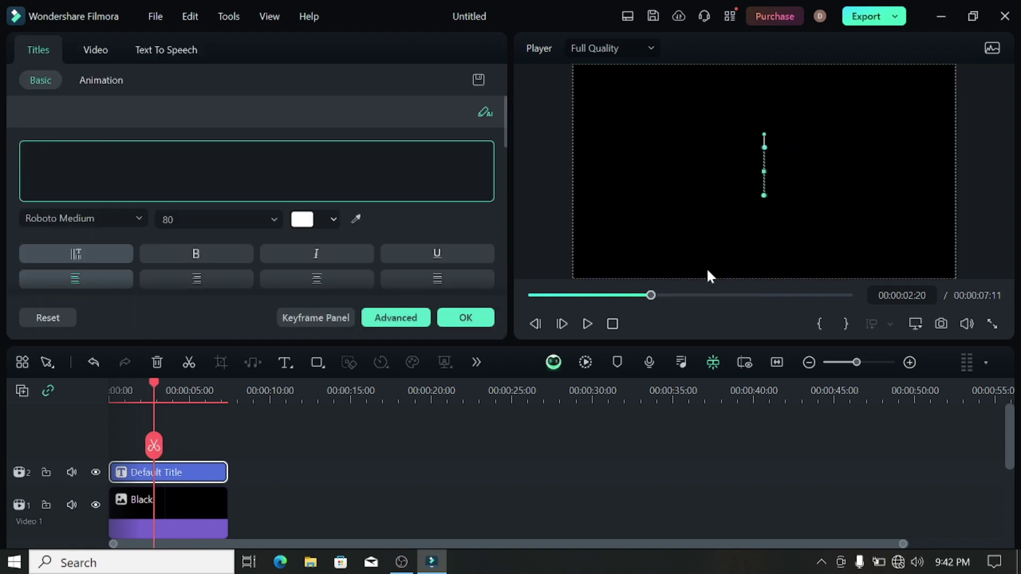
pyautogui.write('TEXT')
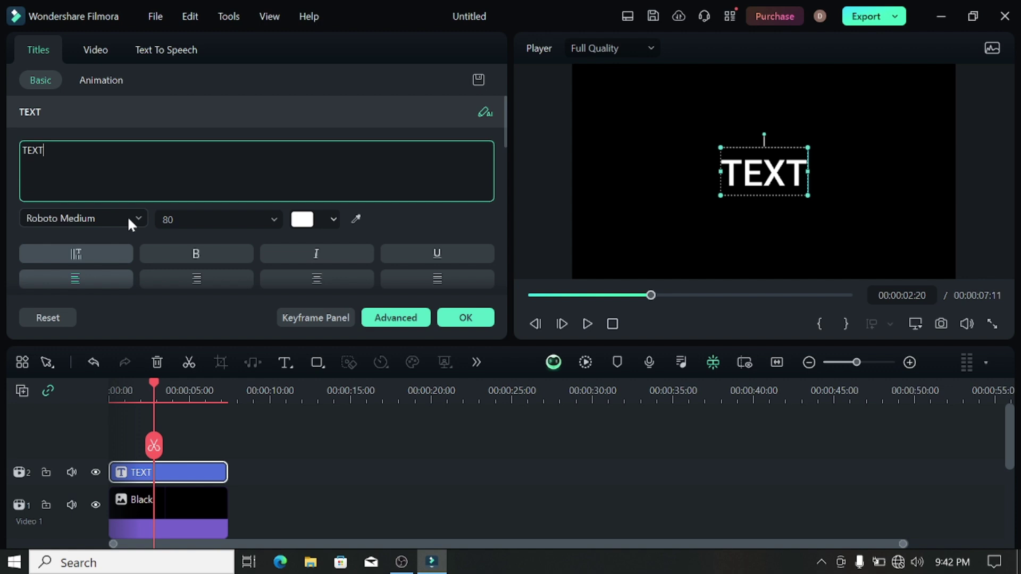
# Set TEXT to Rockwell Extra Bold, enlarge it to fill the frame, and keep it white.
pyautogui.click(128, 219)
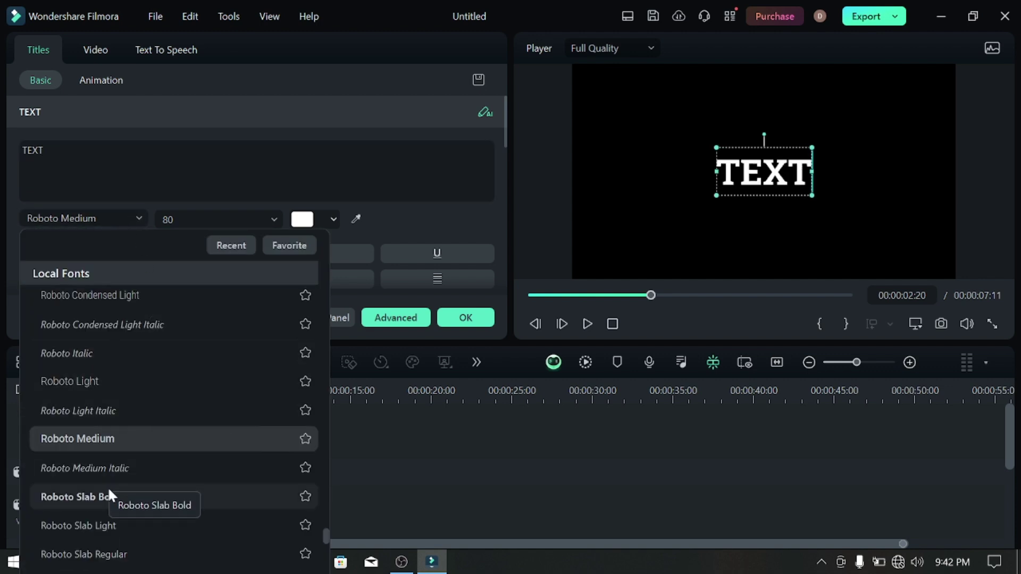
pyautogui.scroll(-1, 108, 488)
pyautogui.scroll(-3, 119, 474)
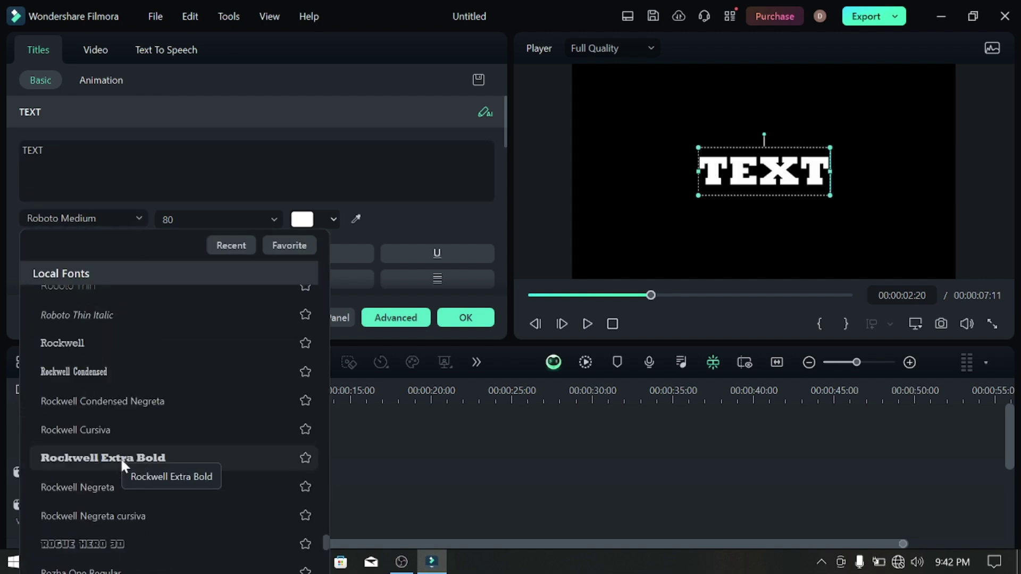
pyautogui.click(120, 459)
pyautogui.moveTo(831, 148)
pyautogui.mouseDown()
pyautogui.moveTo(922, 109)
pyautogui.moveTo(803, 167)
pyautogui.mouseUp()
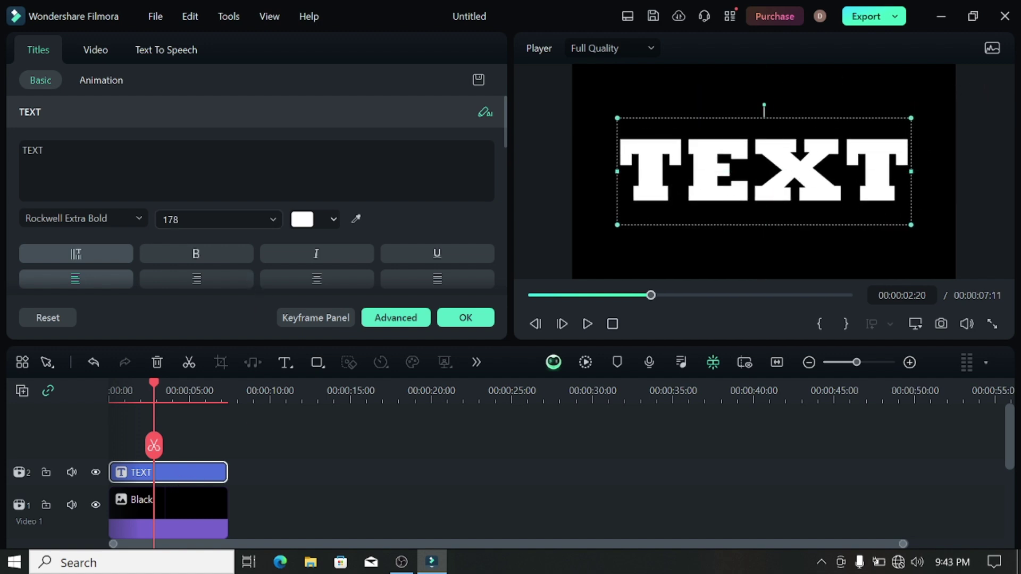
pyautogui.click(333, 211)
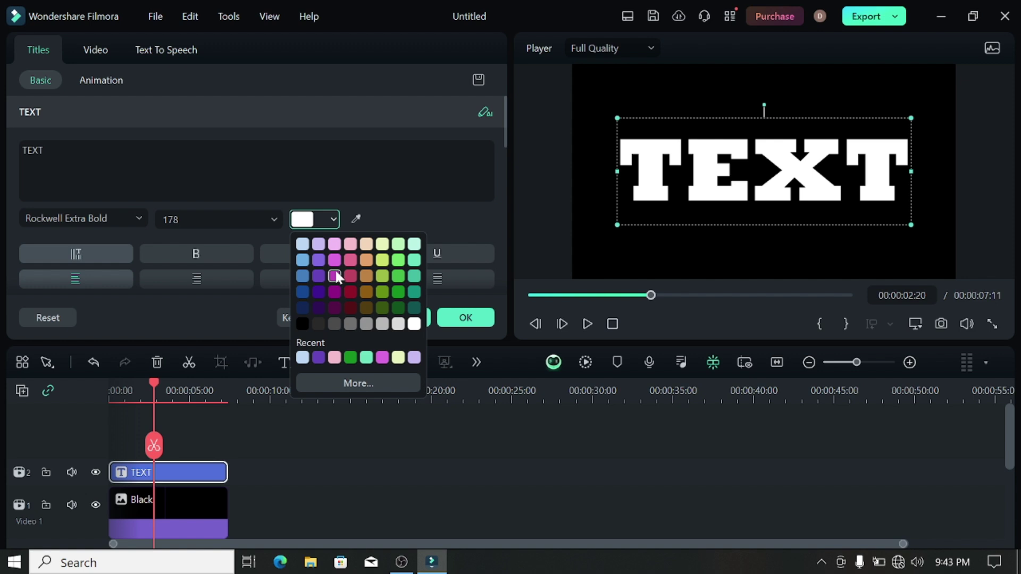
pyautogui.click(243, 193)
# Give the title a Typewriter In animation lasting about two seconds.
pyautogui.click(111, 78)
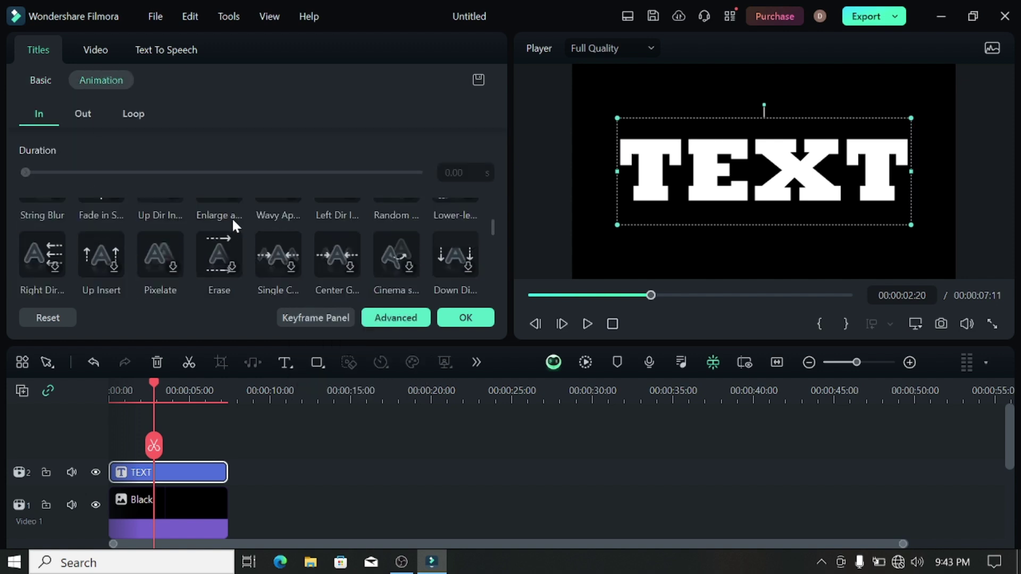
pyautogui.click(100, 239)
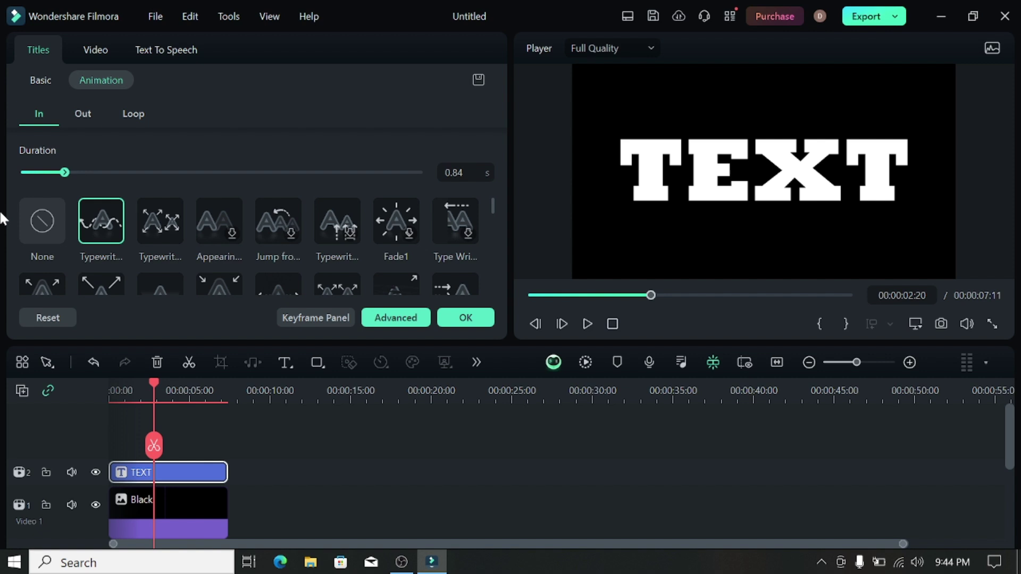
pyautogui.moveTo(64, 173); pyautogui.dragTo(128, 173)
pyautogui.click(255, 445)
pyautogui.scroll(-2, 255, 444)
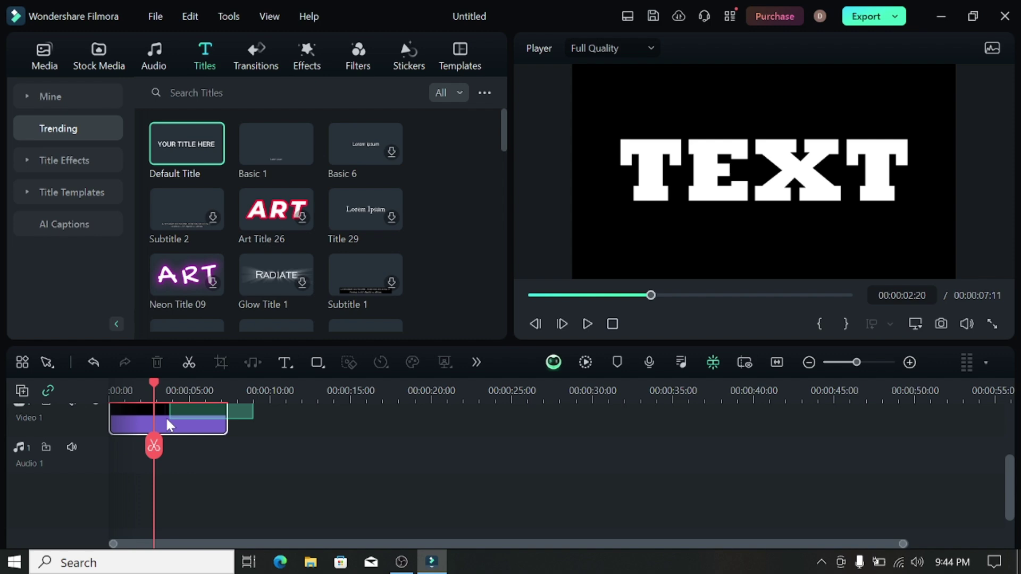
# Combine the title and black clip into Compound Clip 1 with the default name.
pyautogui.click(197, 463)
pyautogui.scroll(1, 198, 464)
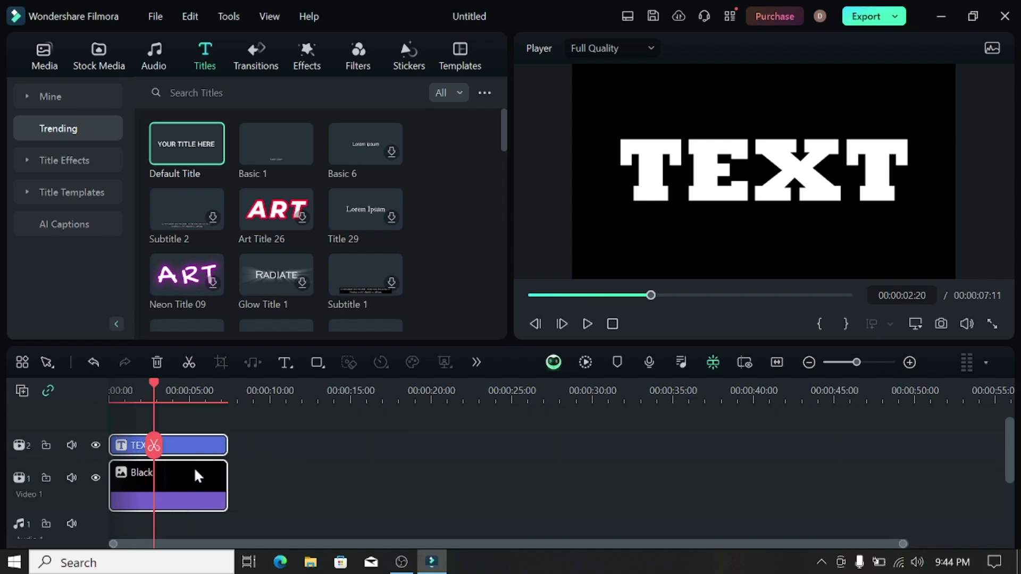
pyautogui.rightClick(196, 475)
pyautogui.click(254, 372)
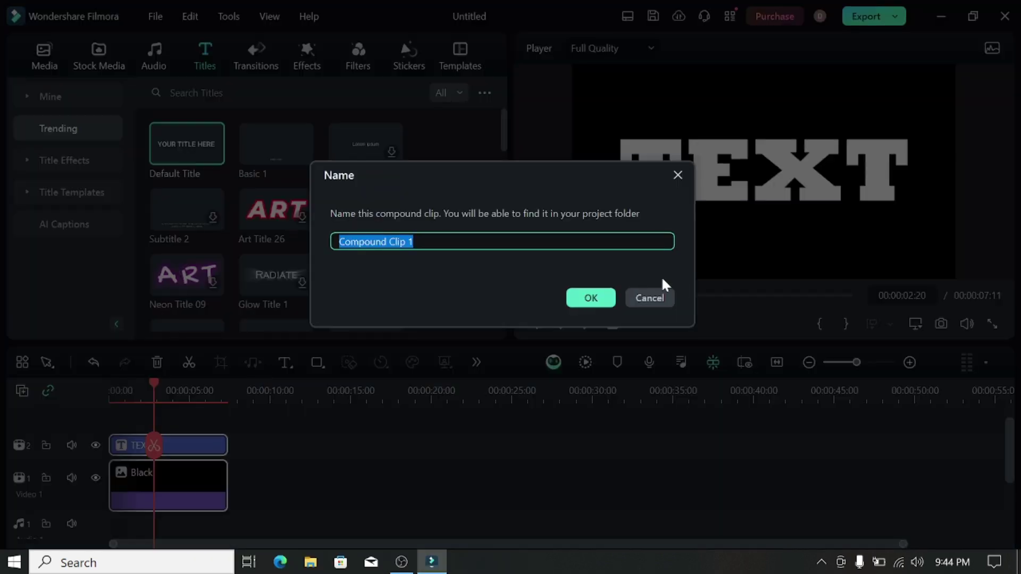
pyautogui.click(591, 298)
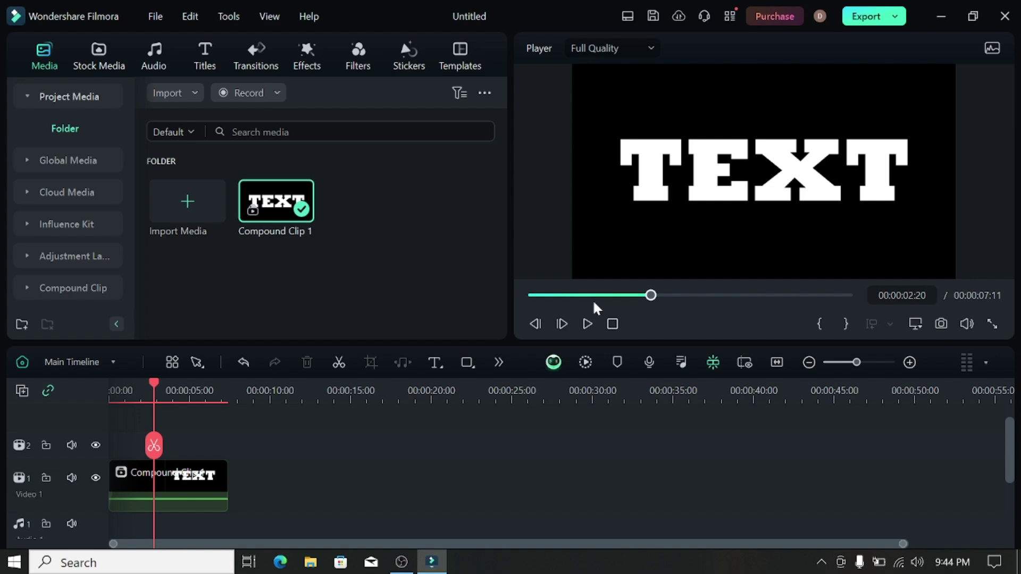
# Import the sunset MP4 from Downloads onto the bottom track and move the playhead toward the compound clip's end.
pyautogui.click(192, 223)
pyautogui.scroll(2, 239, 232)
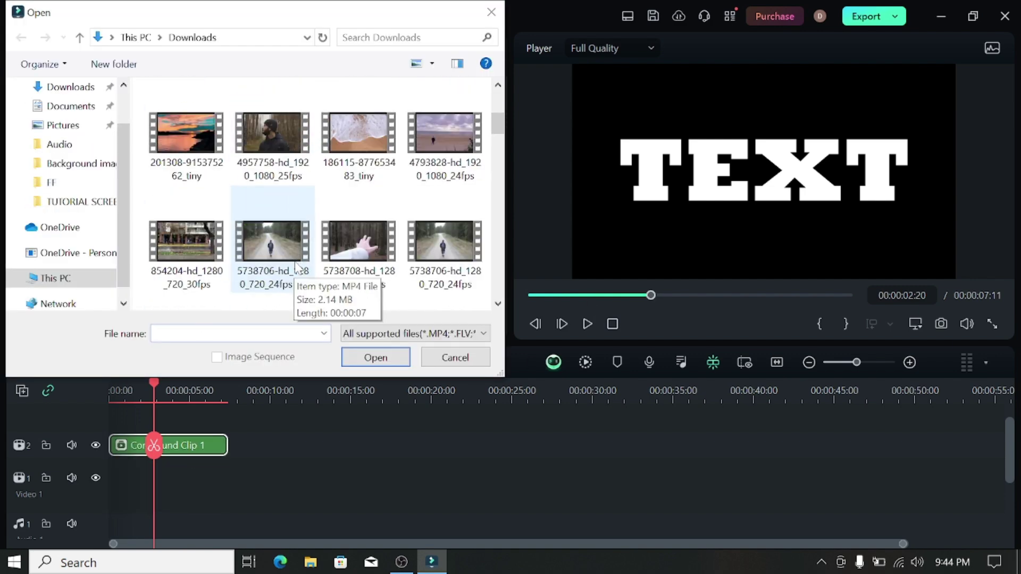
pyautogui.scroll(2, 239, 231)
pyautogui.click(206, 258)
pyautogui.click(355, 360)
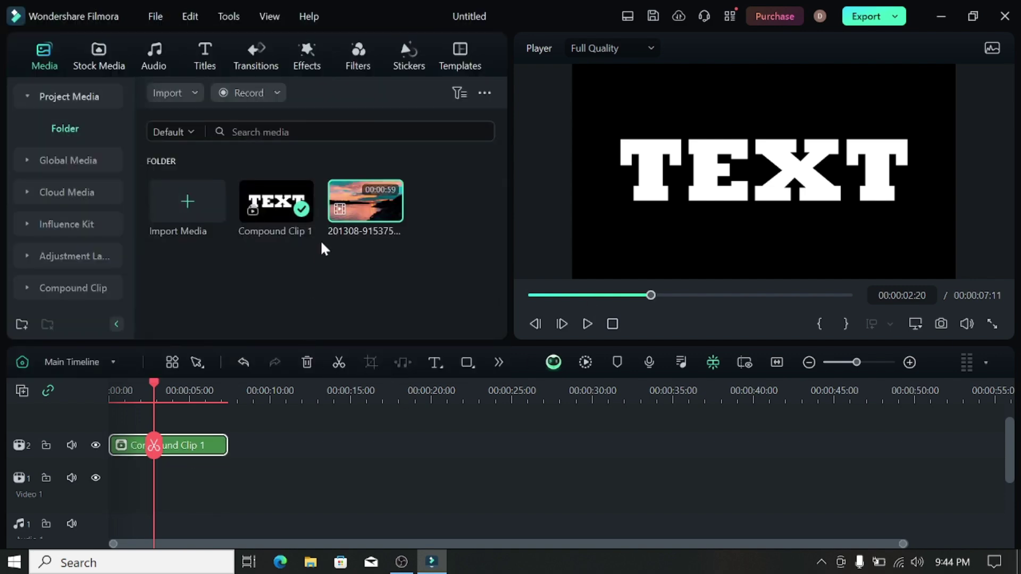
pyautogui.moveTo(365, 204); pyautogui.dragTo(213, 484)
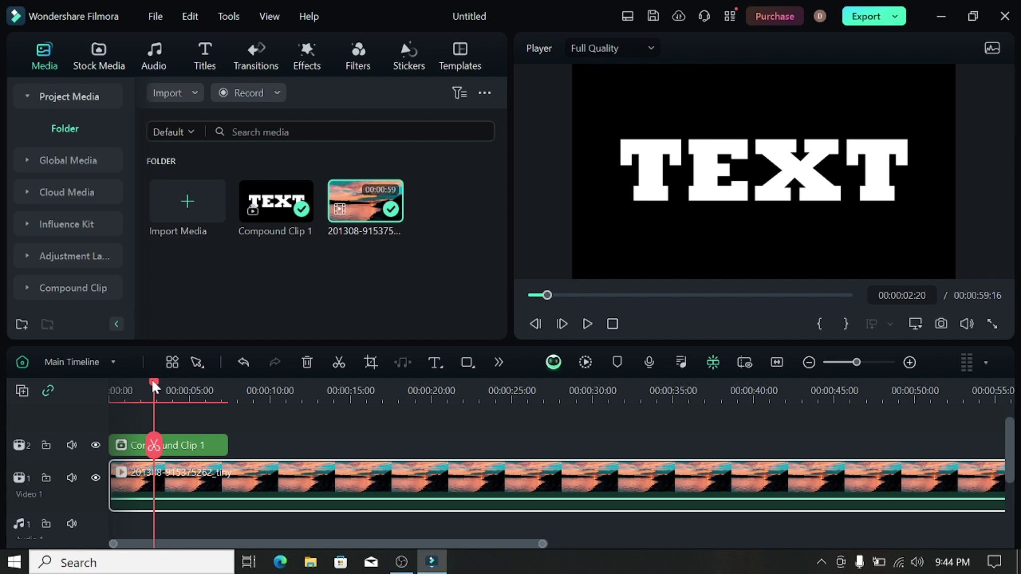
pyautogui.moveTo(154, 387); pyautogui.dragTo(223, 414)
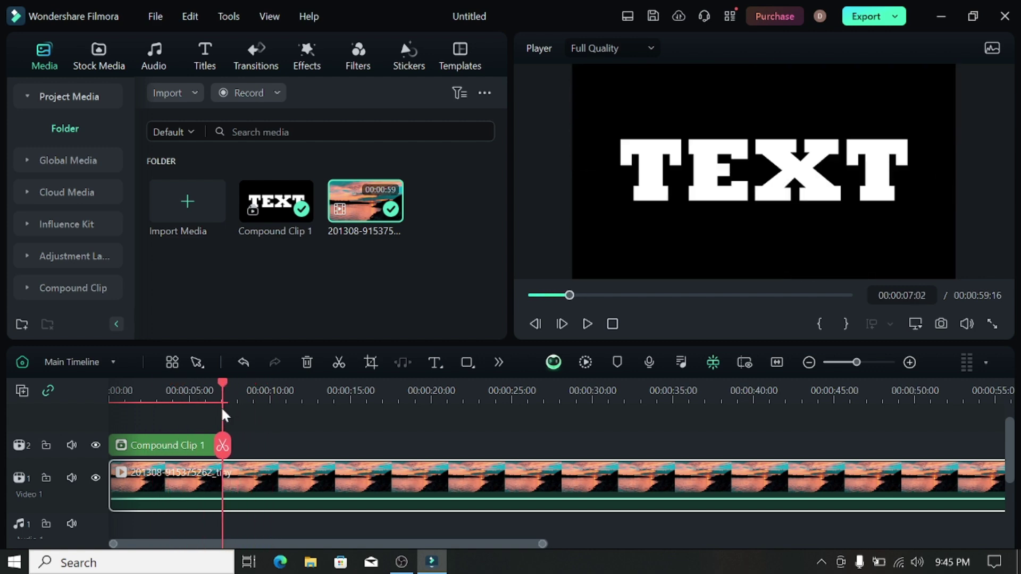
# Split the sunset video at Compound Clip 1's end, delete the leftover part, and open Compound Clip 1's settings.
pyautogui.moveTo(223, 413)
pyautogui.mouseDown()
pyautogui.moveTo(230, 437)
pyautogui.moveTo(229, 413)
pyautogui.mouseUp()
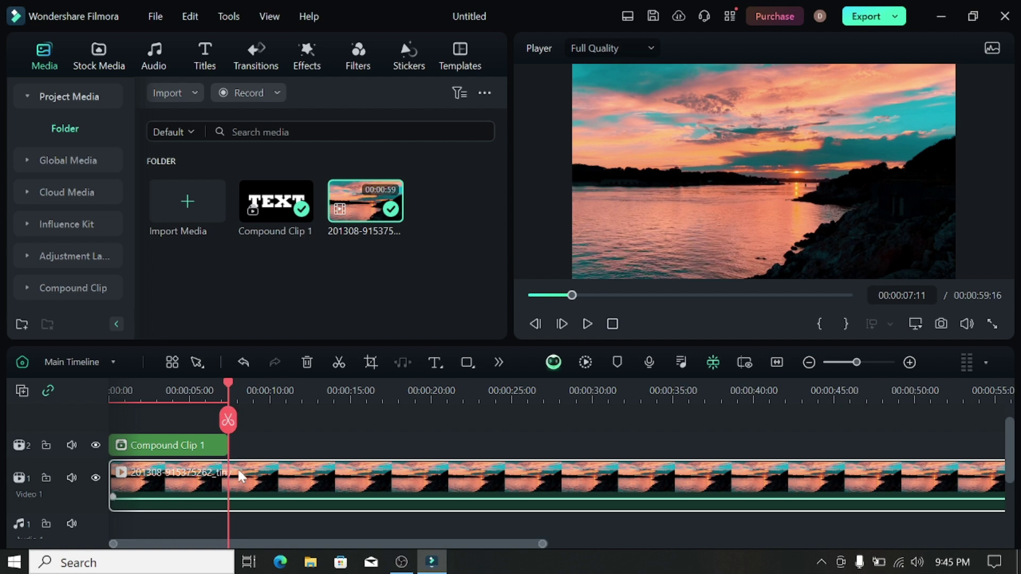
pyautogui.click(228, 420)
pyautogui.moveTo(558, 478)
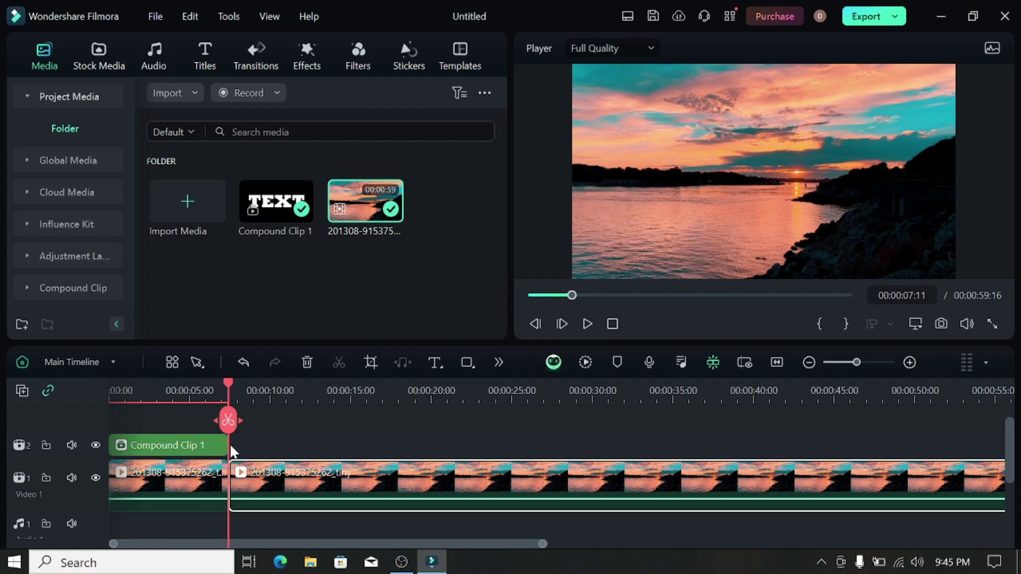
pyautogui.press('Delete')
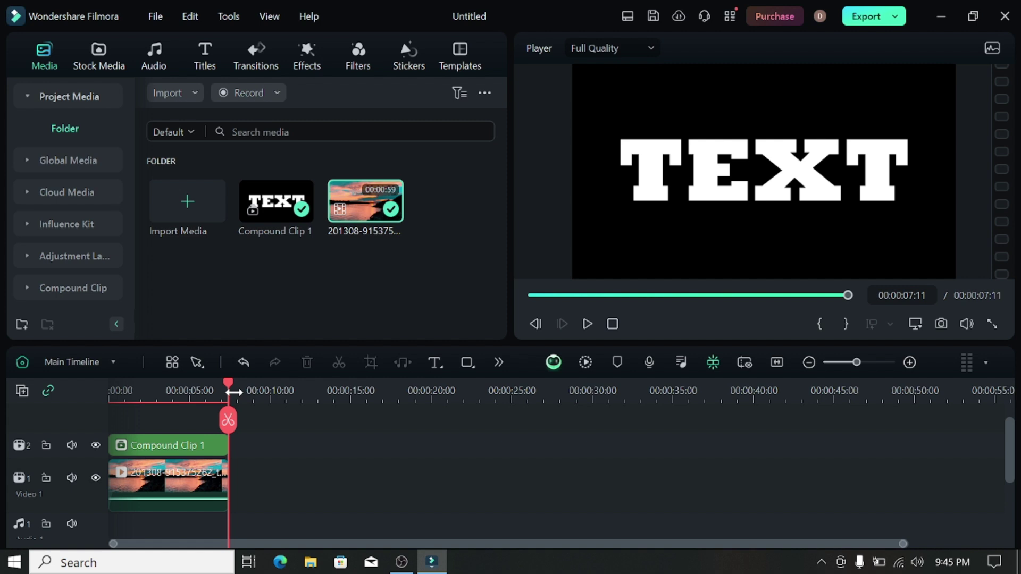
pyautogui.click(204, 448)
pyautogui.doubleClick(204, 449)
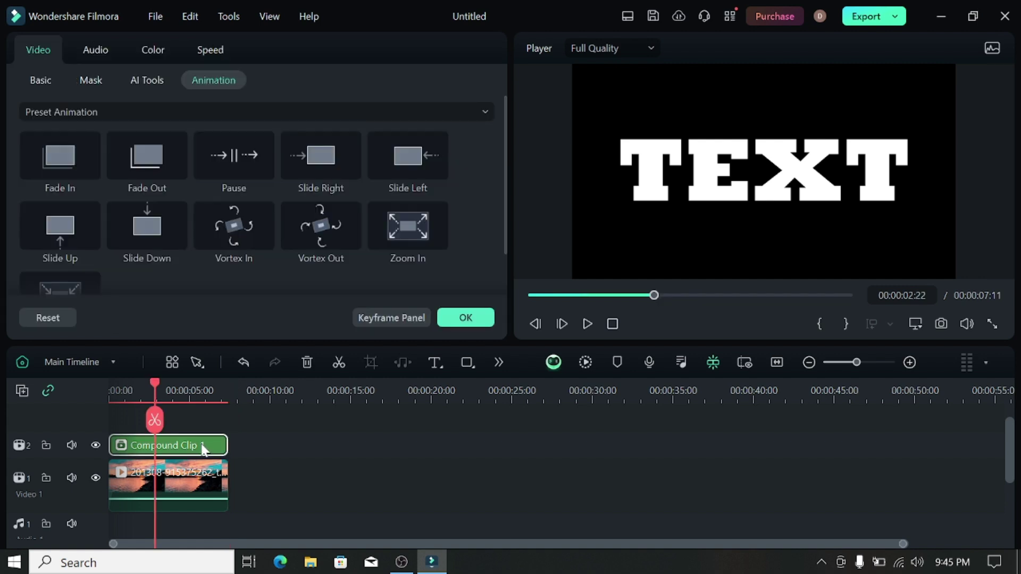
# Enable Chroma Key on Compound Clip 1 and sample the white letters with the eyedropper.
pyautogui.click(140, 79)
pyautogui.click(31, 112)
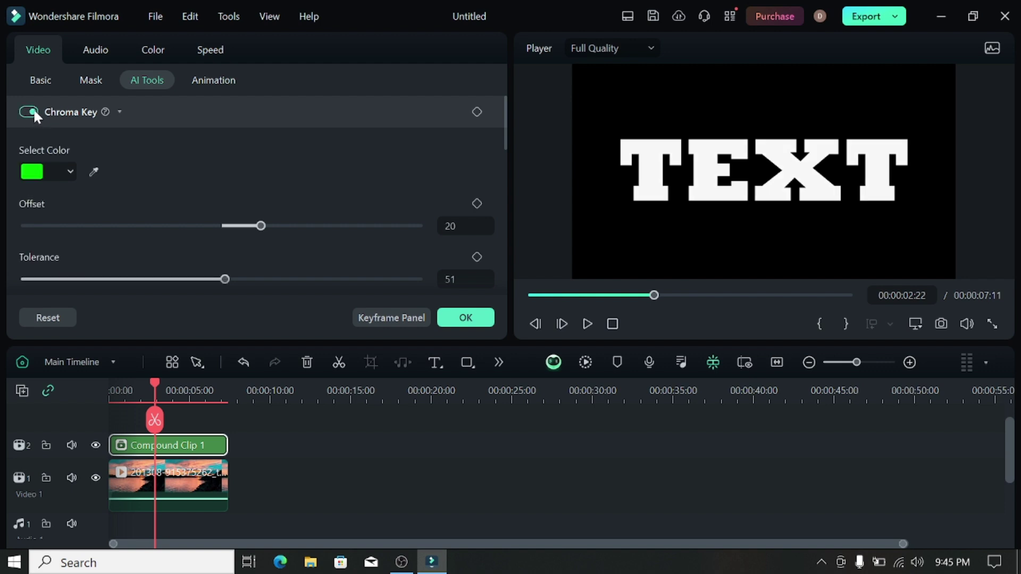
pyautogui.click(93, 173)
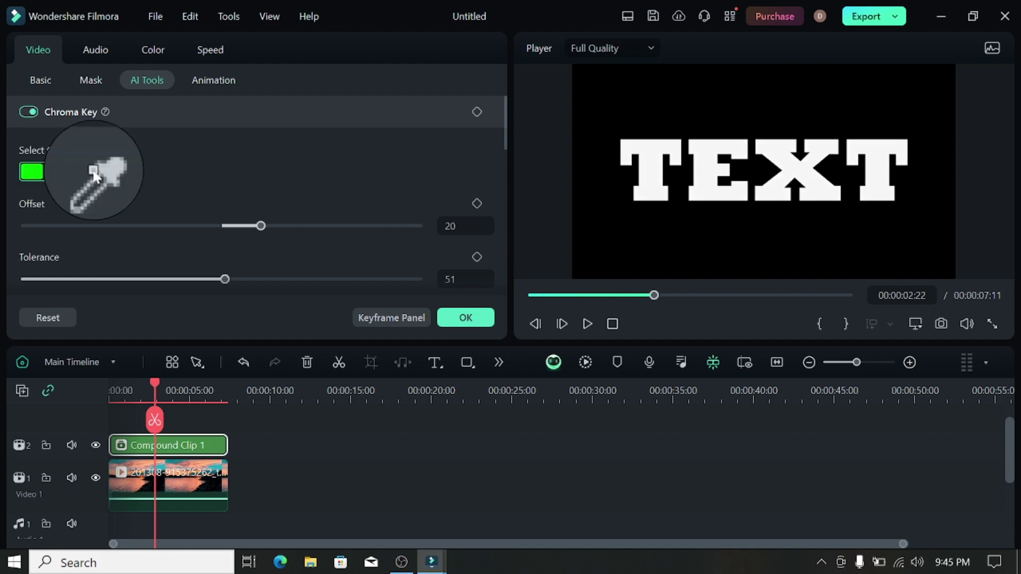
pyautogui.click(651, 163)
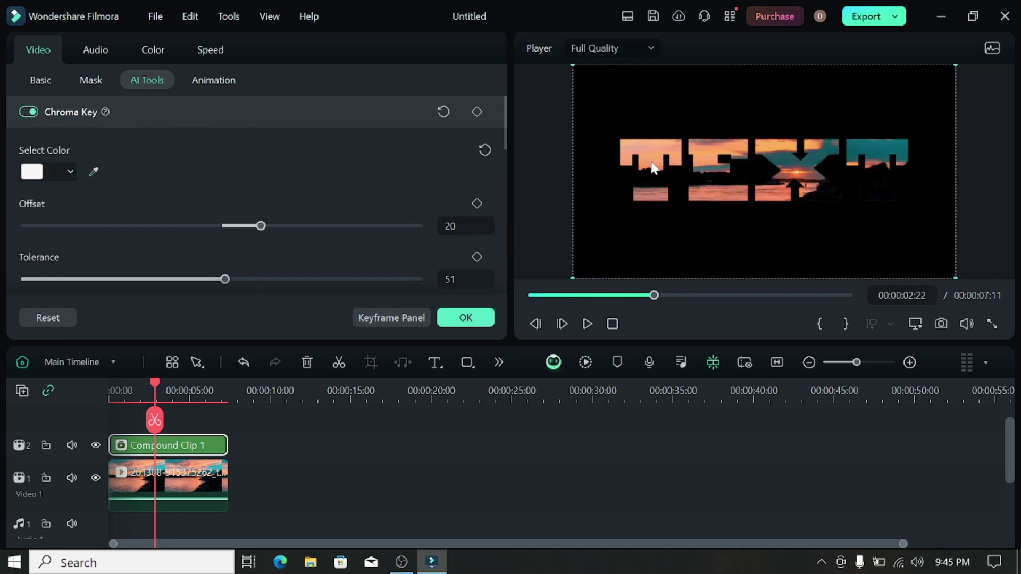